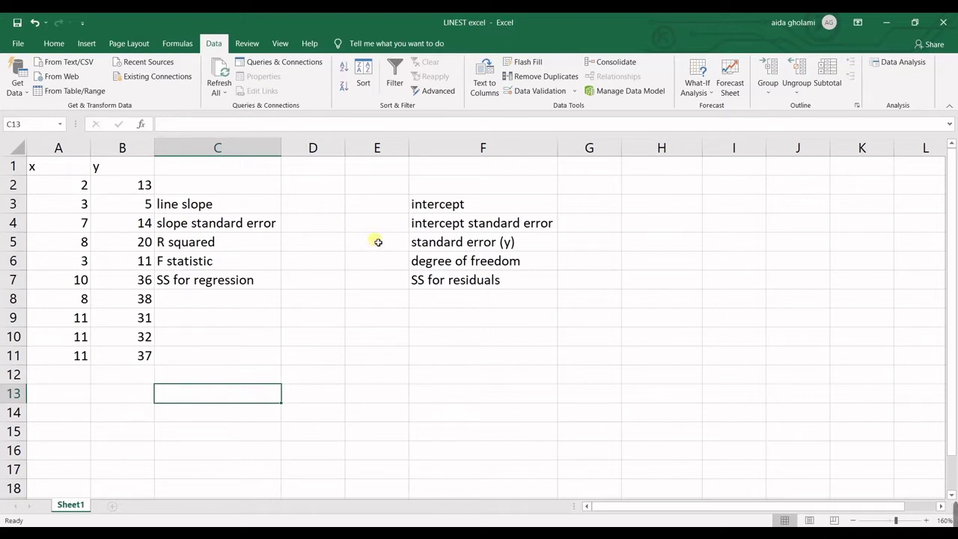
# Step: Select the x and y columns, then clear the column selection
pyautogui.click(327, 203)
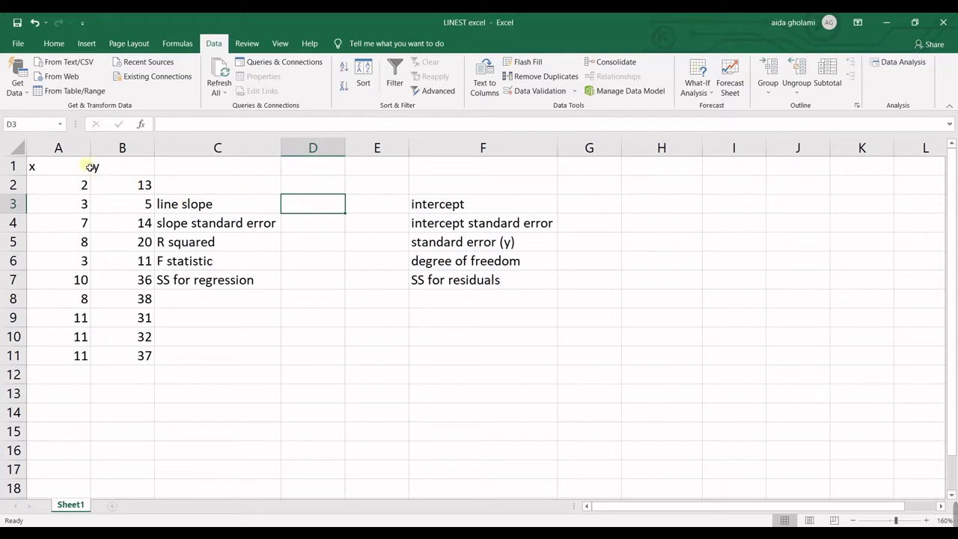
pyautogui.click(60, 149)
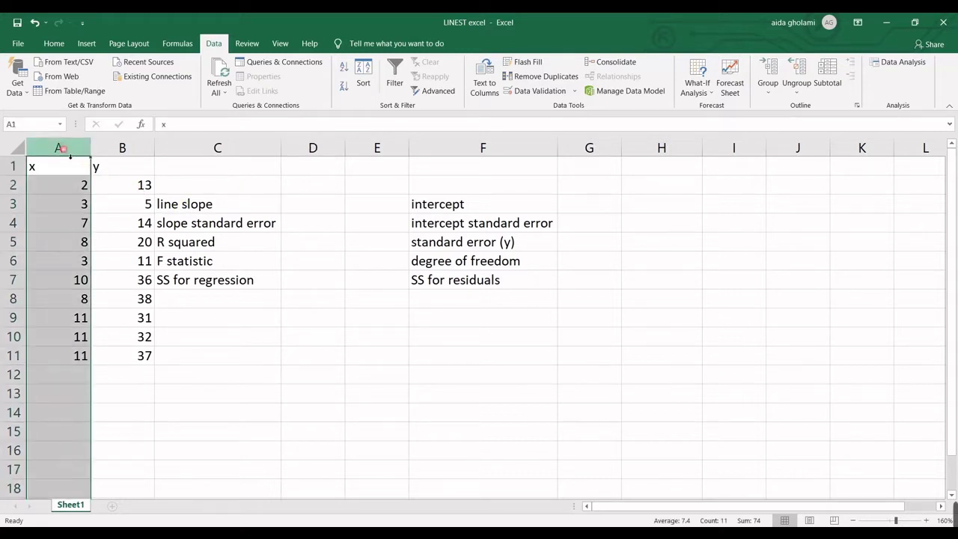
pyautogui.click(105, 149)
pyautogui.click(105, 149)
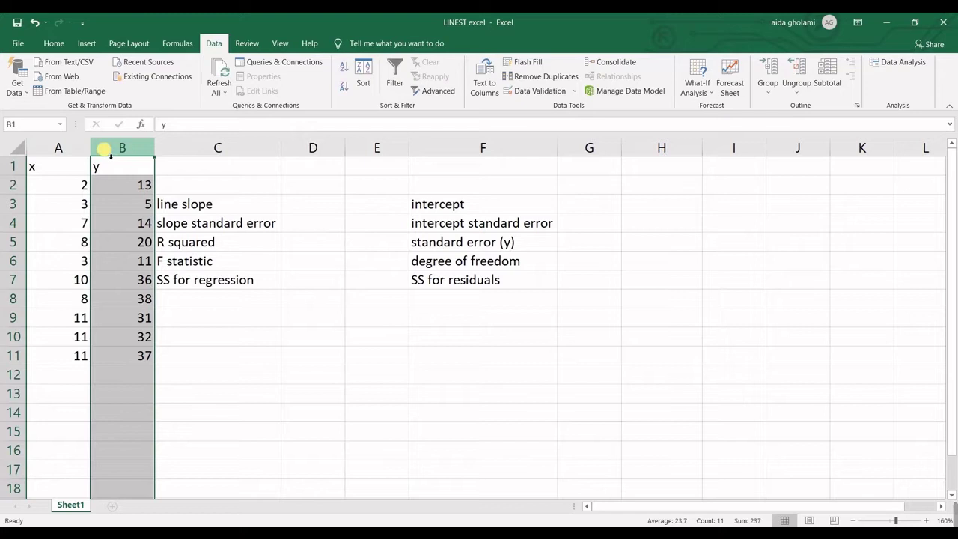
pyautogui.click(67, 44)
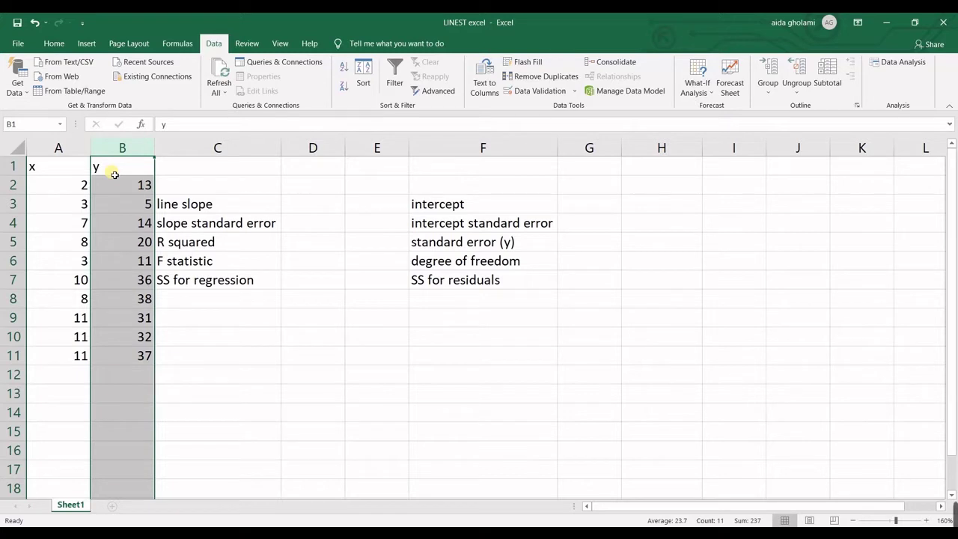
pyautogui.click(151, 163)
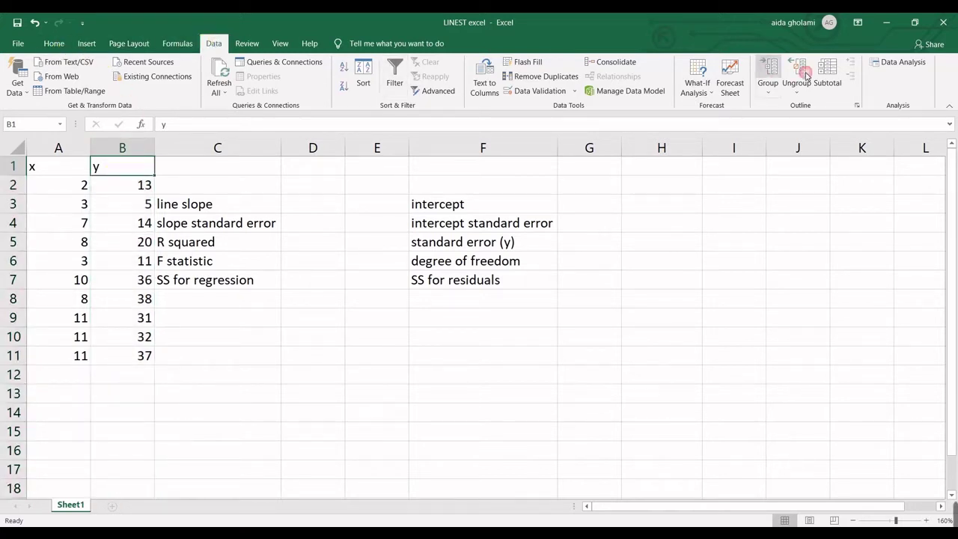
# Step: Open the Regression tool from the Data Analysis list, then close it without running
pyautogui.click(896, 62)
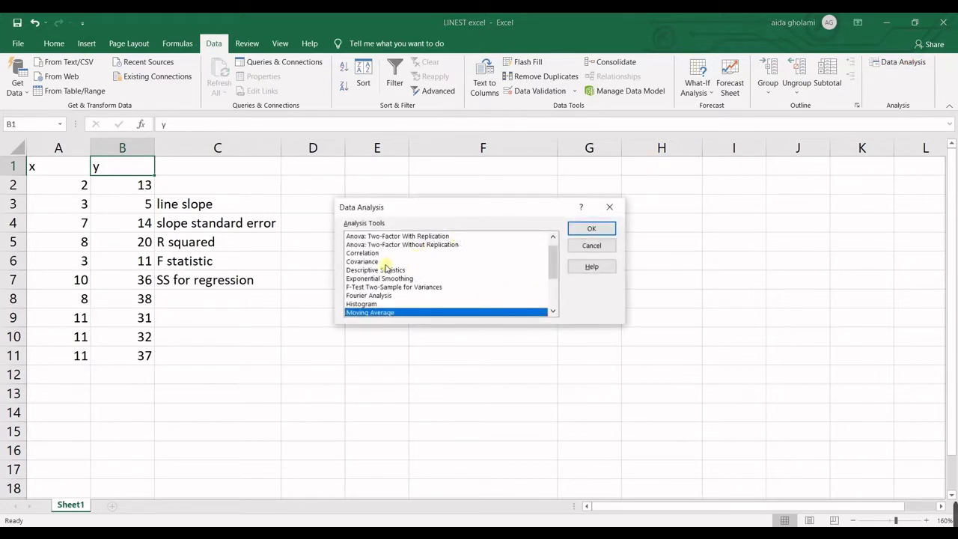
pyautogui.scroll(-1, 378, 265)
pyautogui.scroll(-1, 365, 285)
pyautogui.click(363, 288)
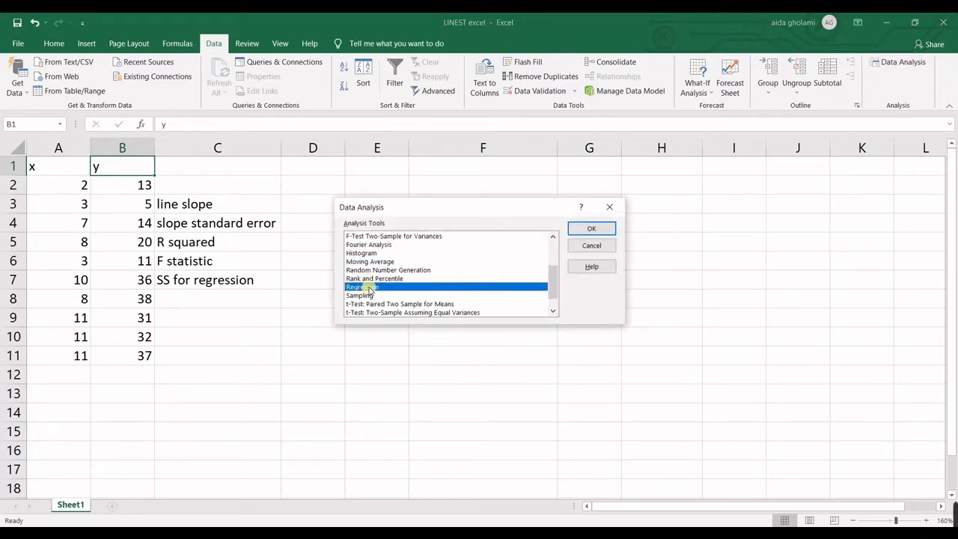
pyautogui.click(592, 229)
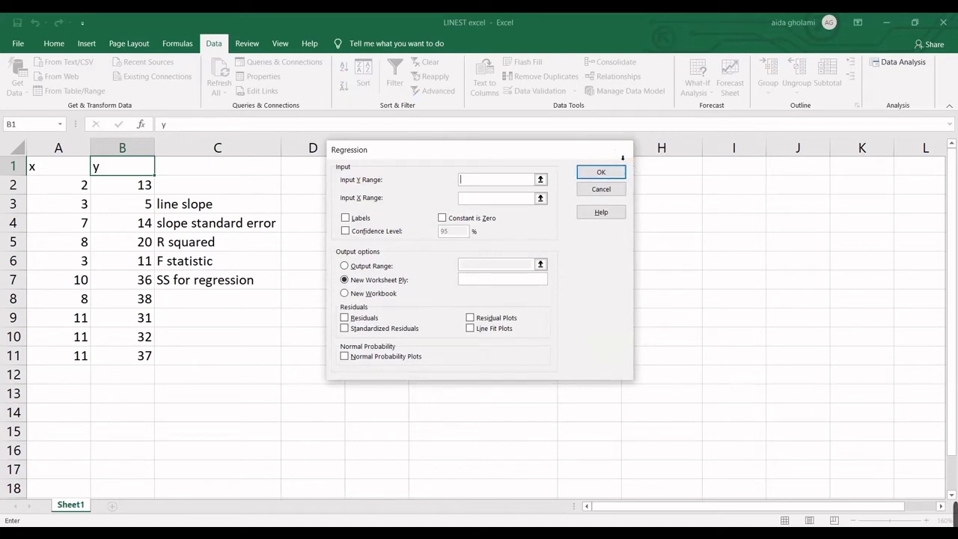
pyautogui.click(616, 152)
pyautogui.click(606, 206)
pyautogui.click(217, 185)
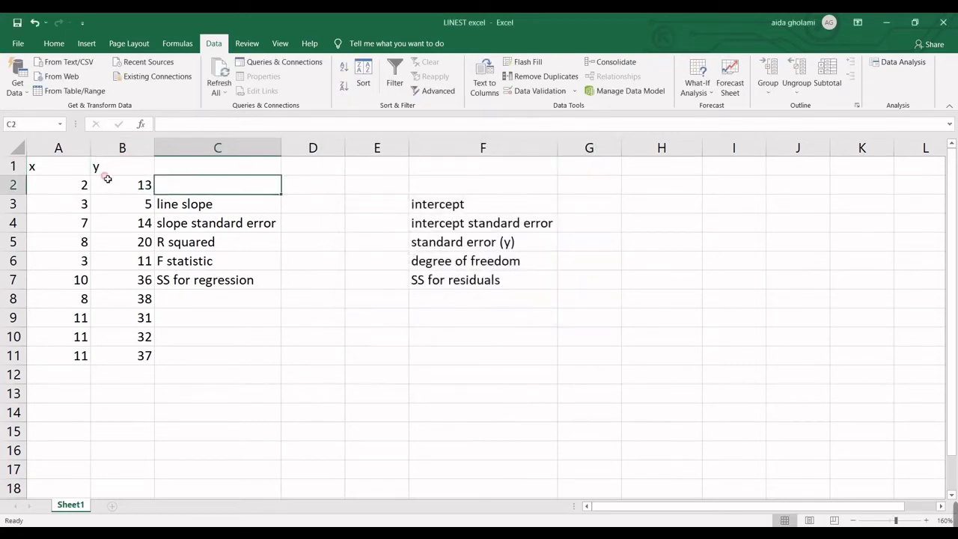
# Step: Insert a basic scatter chart of the x/y data in A1:B11
pyautogui.moveTo(66, 160); pyautogui.dragTo(97, 355)
pyautogui.click(86, 44)
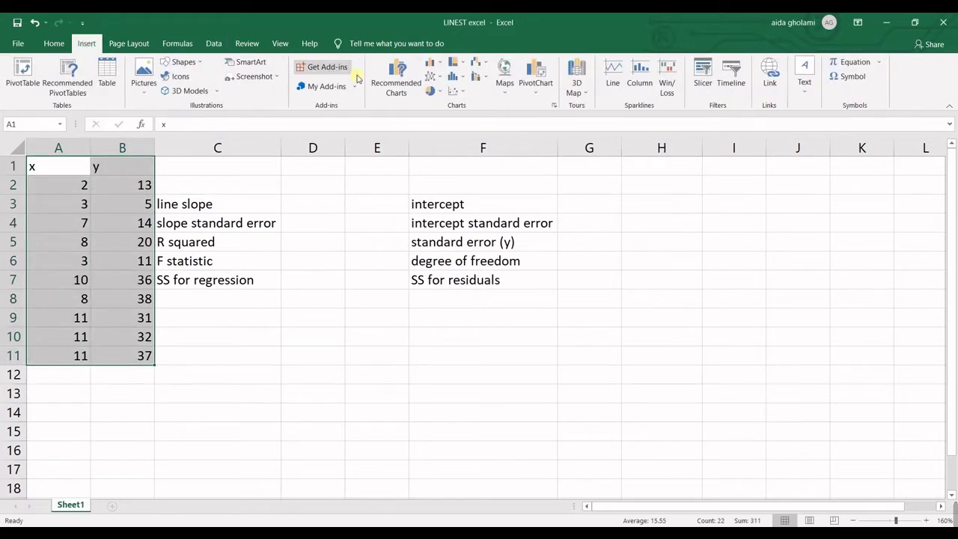
pyautogui.click(458, 92)
pyautogui.click(464, 131)
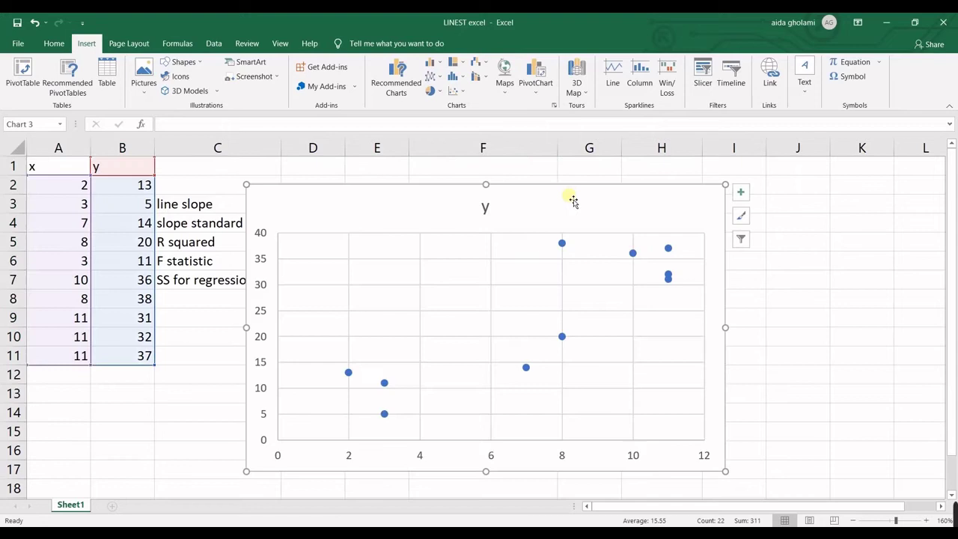
# Step: Shrink the scatter chart and place it over columns G to K
pyautogui.moveTo(571, 200); pyautogui.dragTo(748, 203)
pyautogui.moveTo(896, 196); pyautogui.dragTo(726, 291)
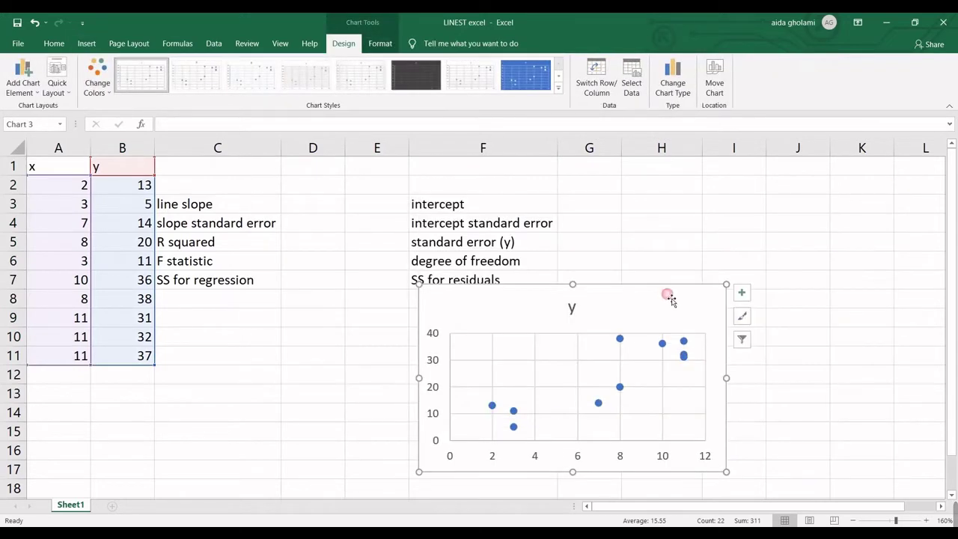
pyautogui.moveTo(667, 295); pyautogui.dragTo(832, 188)
pyautogui.click(907, 186)
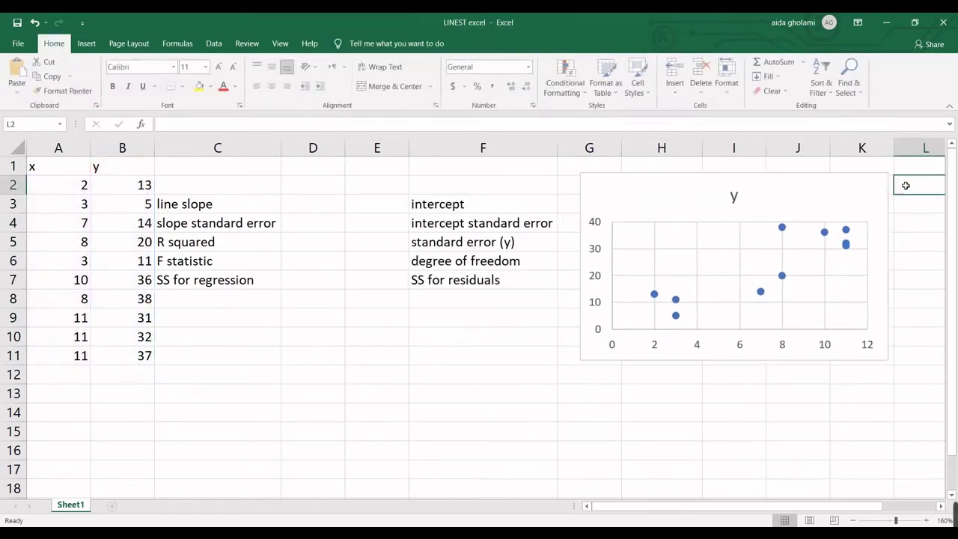
# Step: Add a linear trendline to the chart and display its equation on the chart
pyautogui.click(882, 185)
pyautogui.click(906, 181)
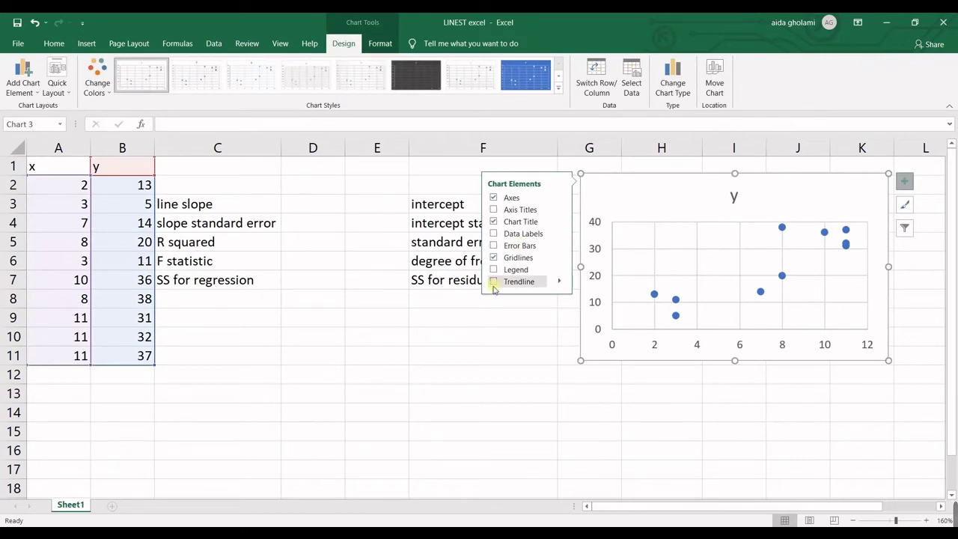
pyautogui.click(558, 283)
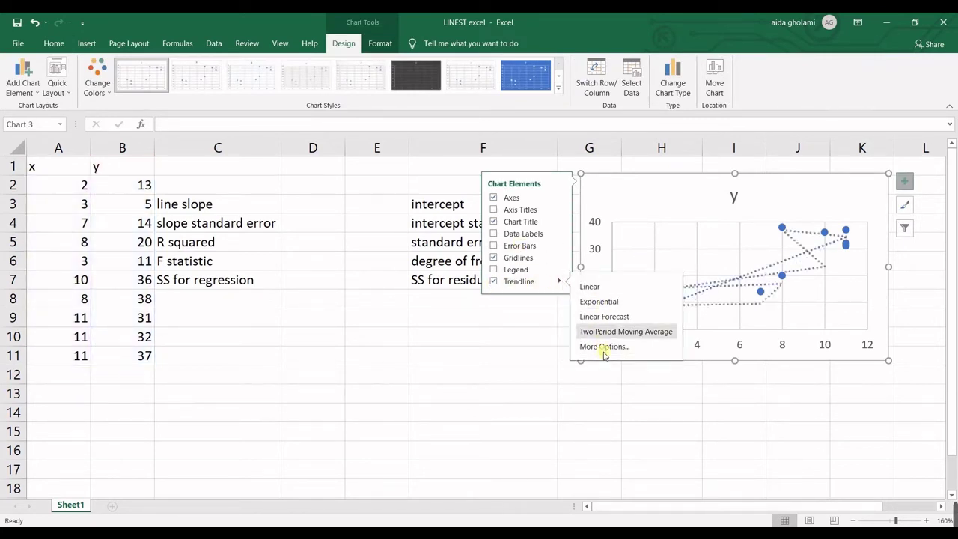
pyautogui.click(605, 347)
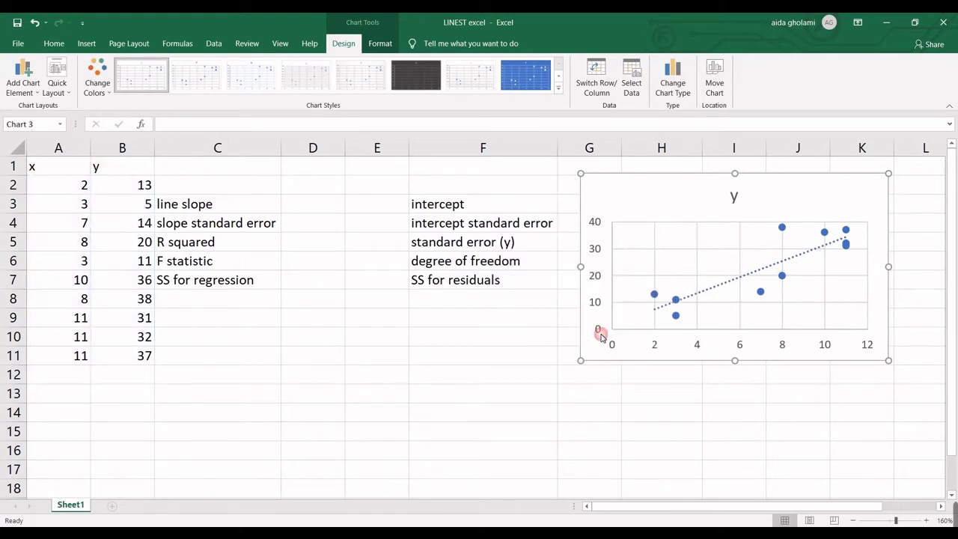
pyautogui.scroll(-1, 817, 467)
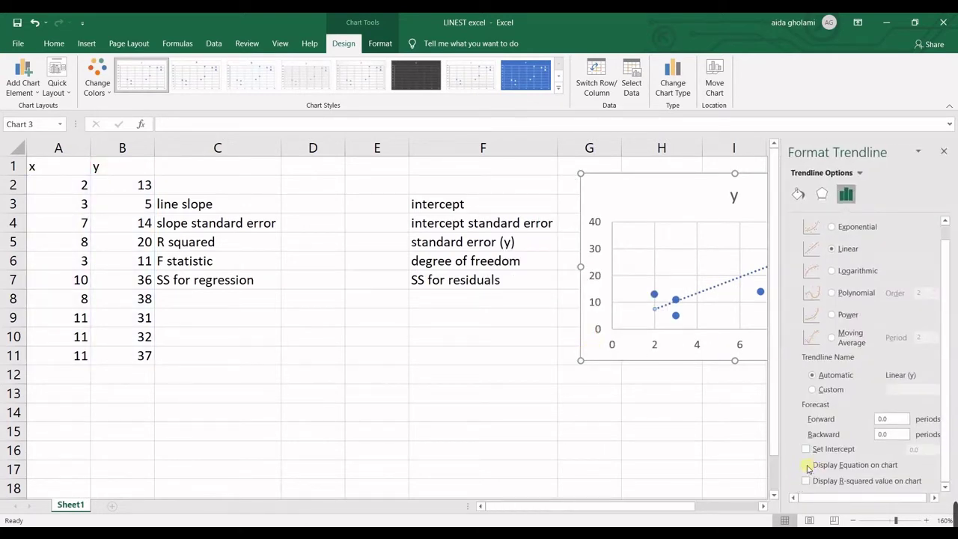
pyautogui.click(807, 465)
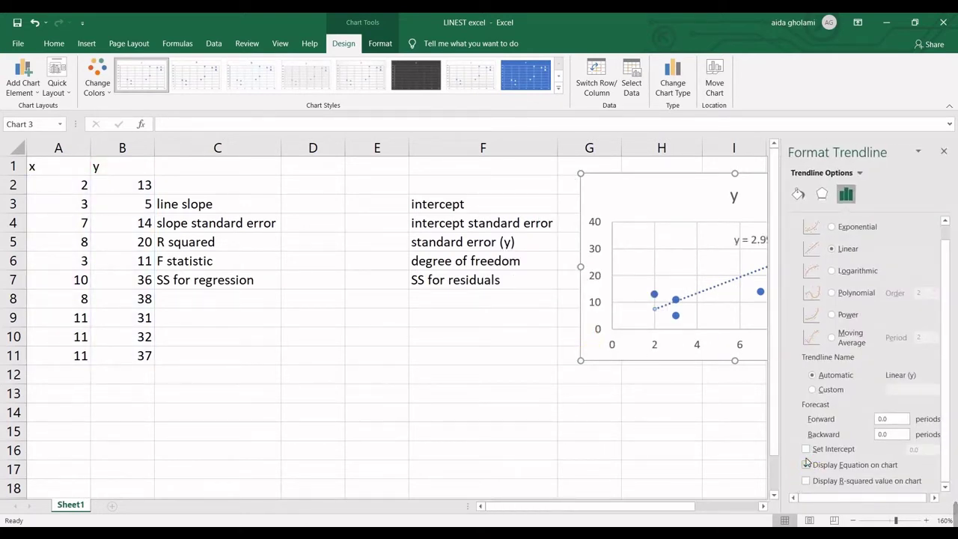
pyautogui.click(943, 151)
# Step: Drag the equation label y = 2.9913x + 1.5647 inside the plot area, then select D3
pyautogui.moveTo(745, 241); pyautogui.dragTo(655, 238)
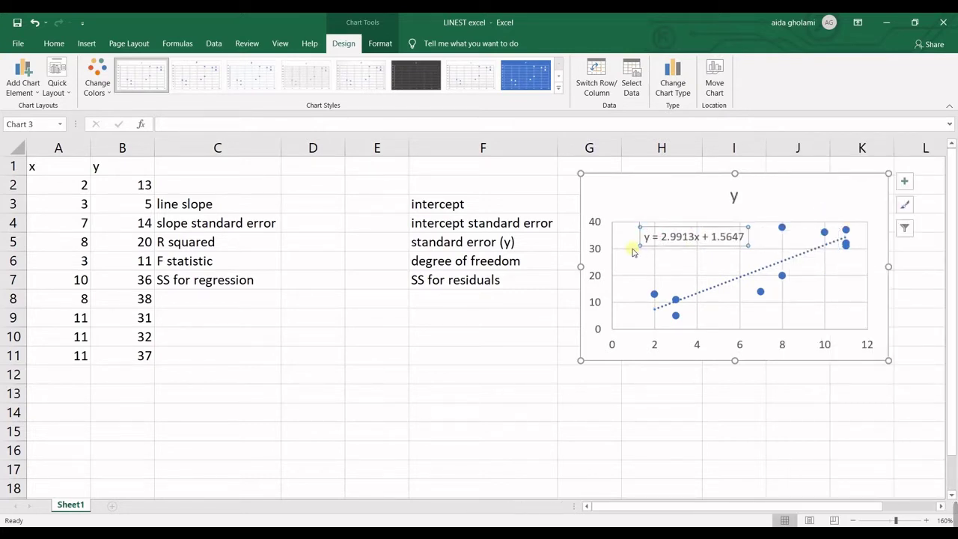
pyautogui.moveTo(641, 236)
pyautogui.mouseDown()
pyautogui.moveTo(624, 224)
pyautogui.moveTo(636, 235)
pyautogui.mouseUp()
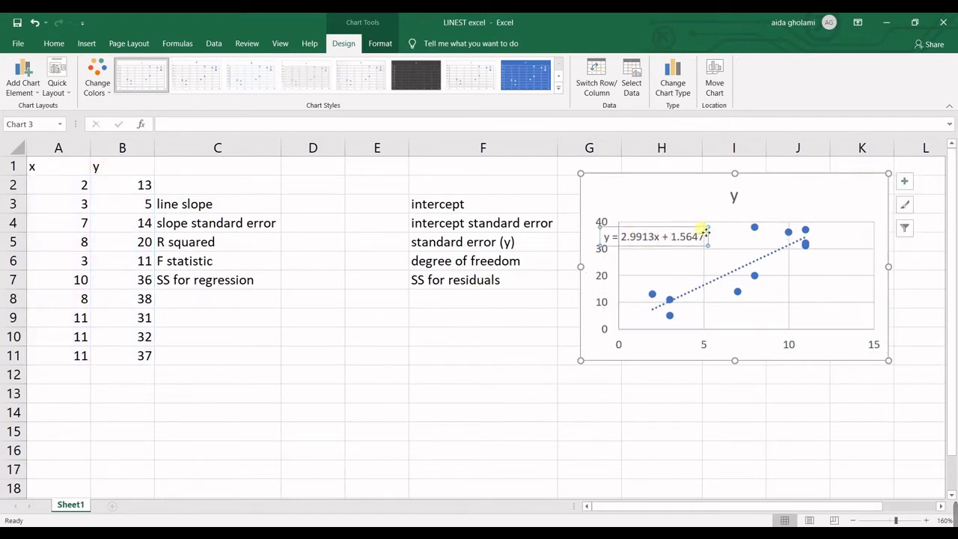
pyautogui.moveTo(705, 228); pyautogui.dragTo(738, 232)
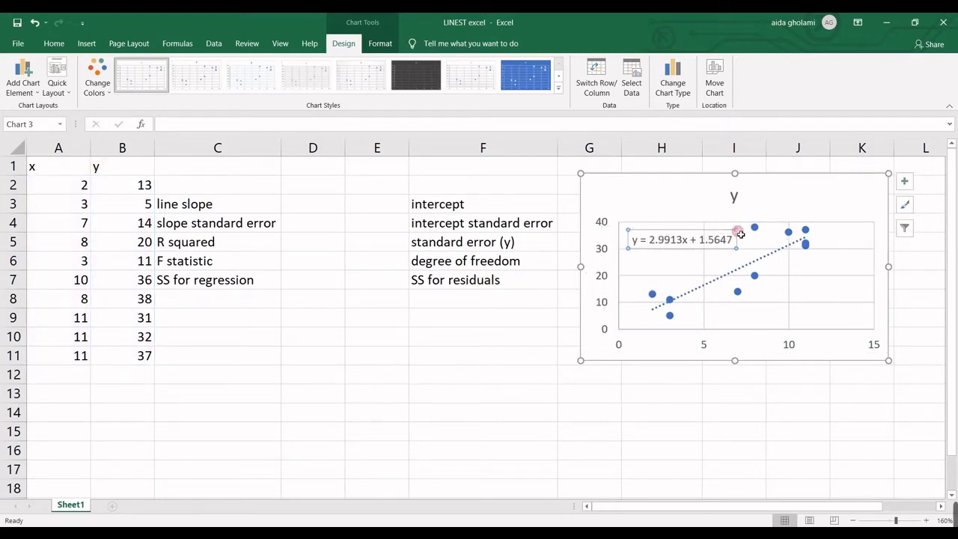
pyautogui.click(479, 379)
pyautogui.click(301, 202)
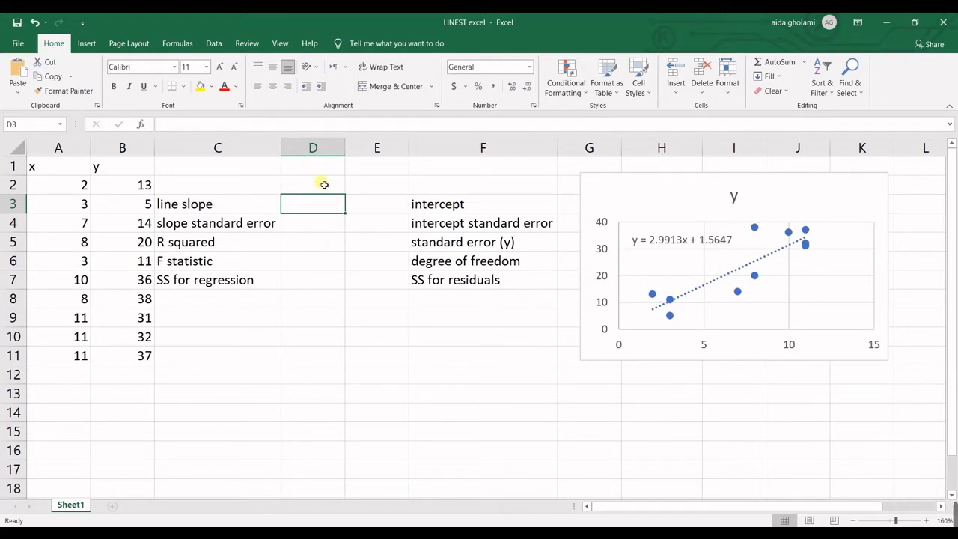
pyautogui.write('=sl')
pyautogui.press('BackSpace')
pyautogui.press('BackSpace')
pyautogui.write('l')
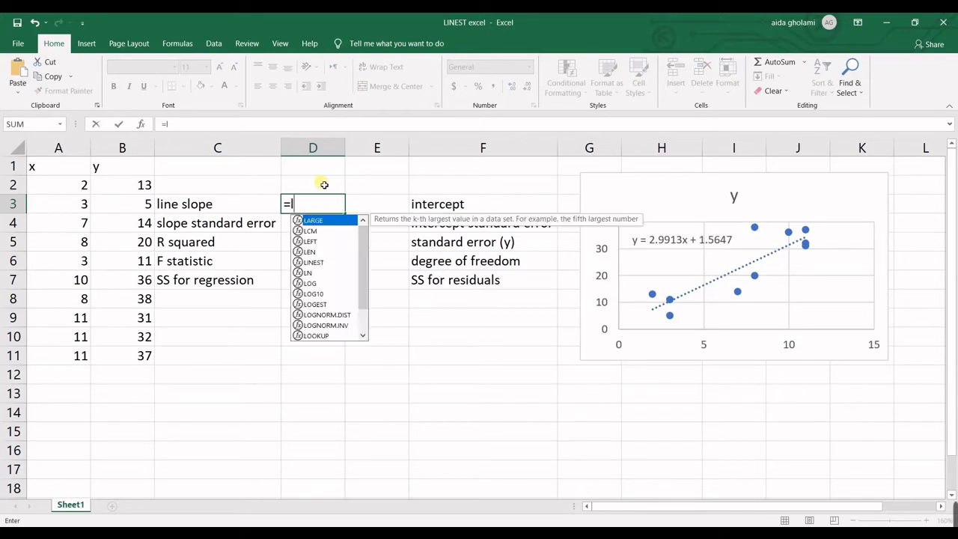
pyautogui.write('in')
pyautogui.doubleClick(314, 221)
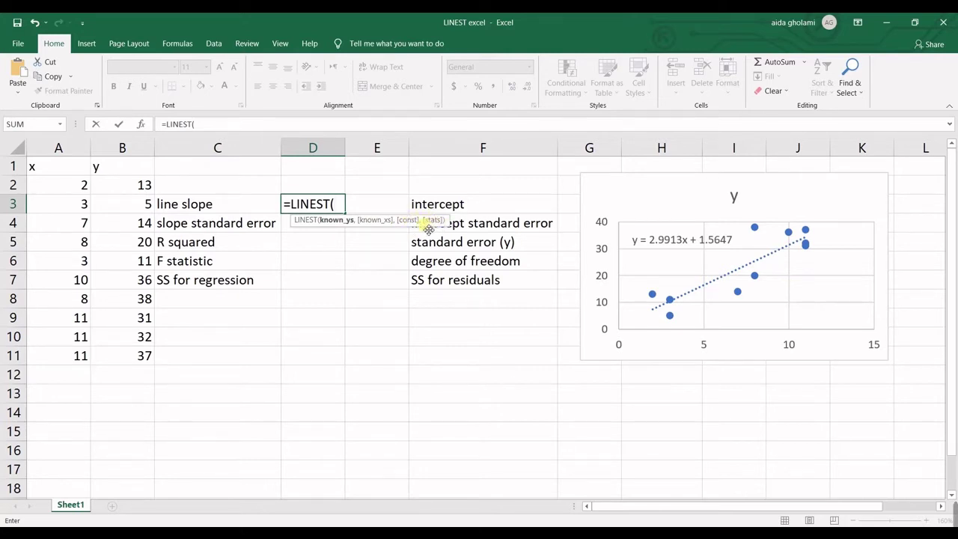
pyautogui.press('BackSpace')
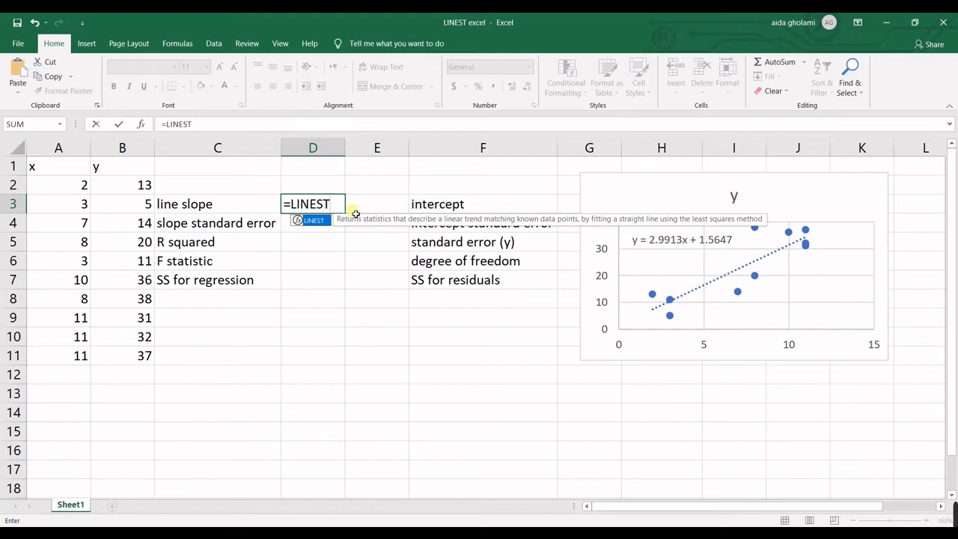
pyautogui.press('Escape')
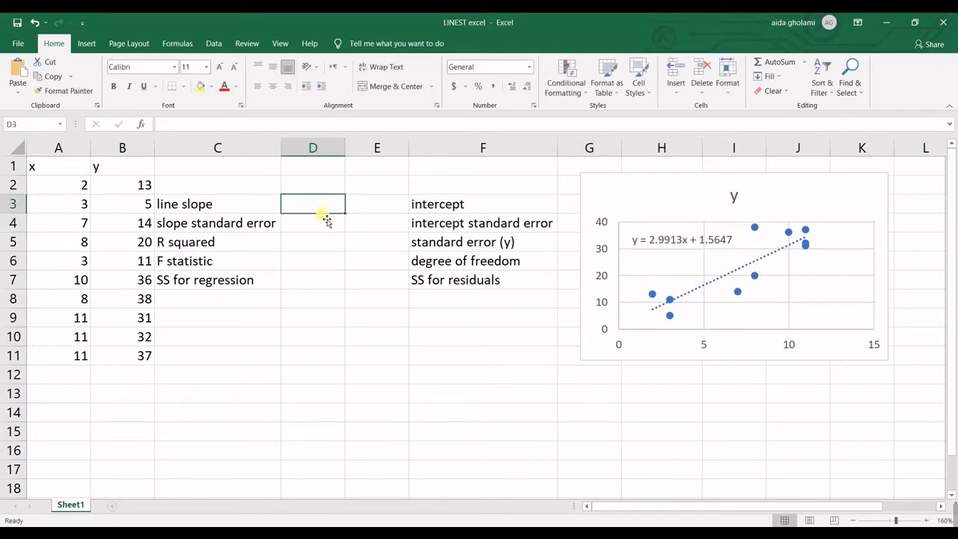
# Step: Select D3:E3 and enter =LINEST(B2:B11,A2:A11,,FALSE) in the formula bar without committing
pyautogui.moveTo(319, 209); pyautogui.dragTo(376, 201)
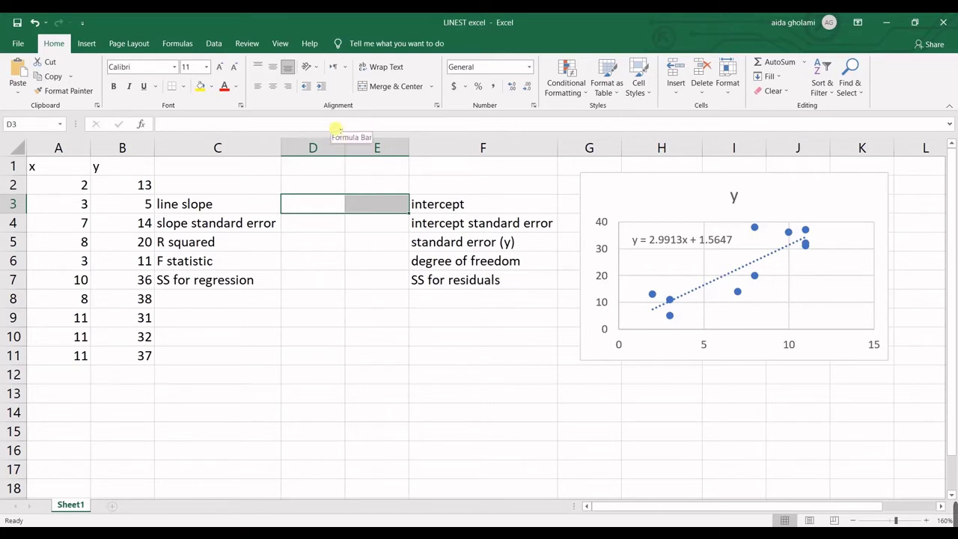
pyautogui.click(336, 129)
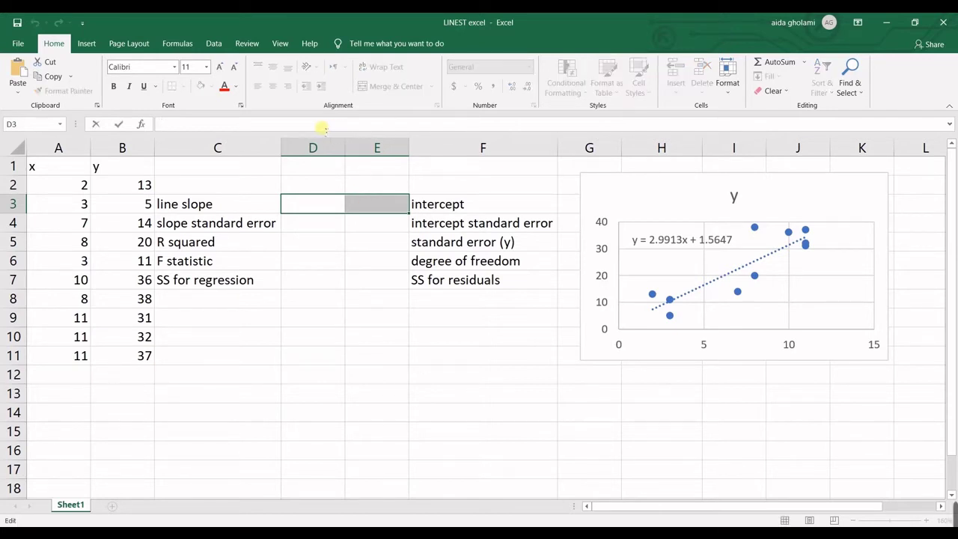
pyautogui.write('=')
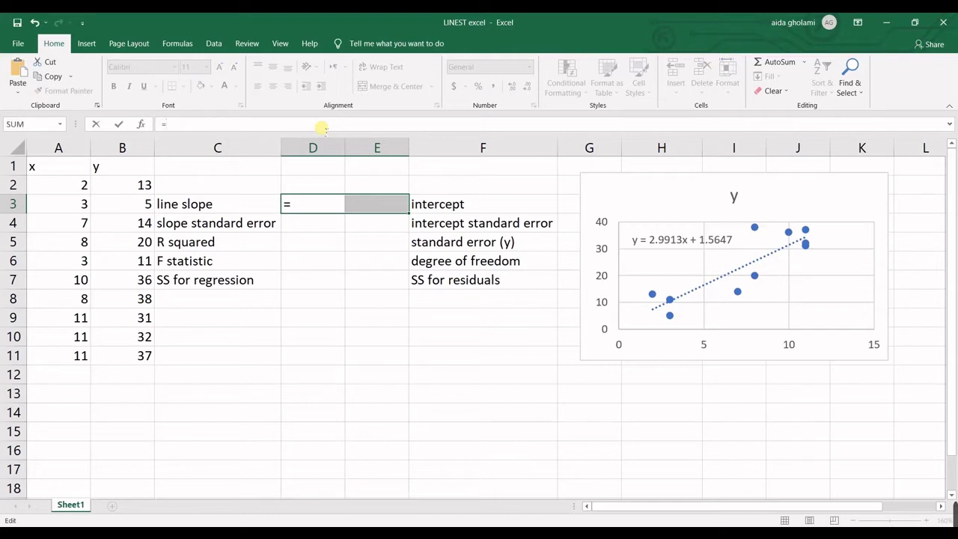
pyautogui.write('line')
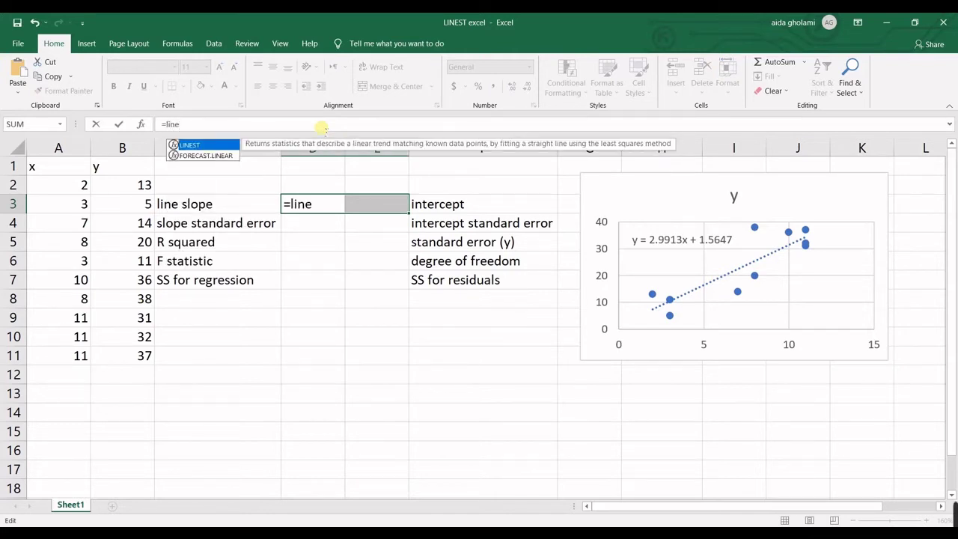
pyautogui.doubleClick(191, 145)
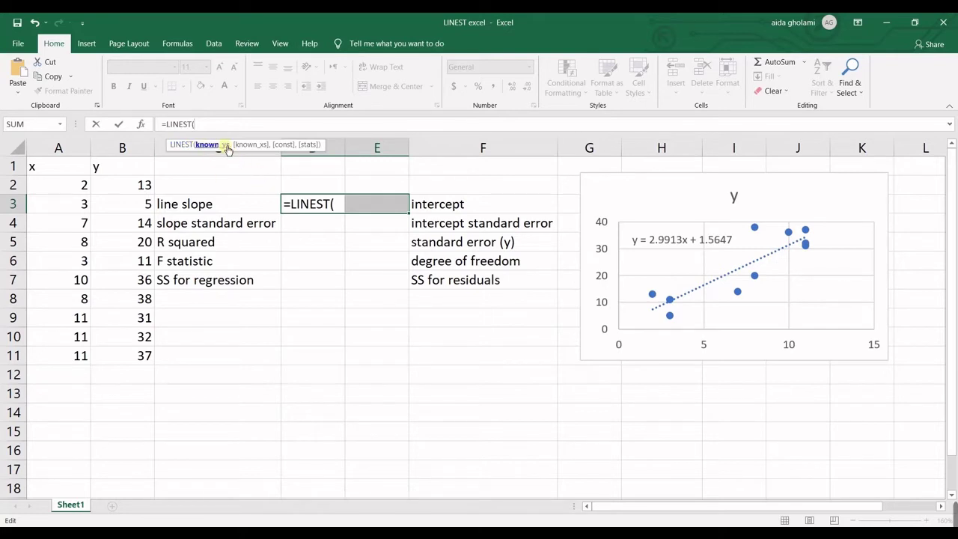
pyautogui.moveTo(127, 186); pyautogui.dragTo(138, 353)
pyautogui.write(',')
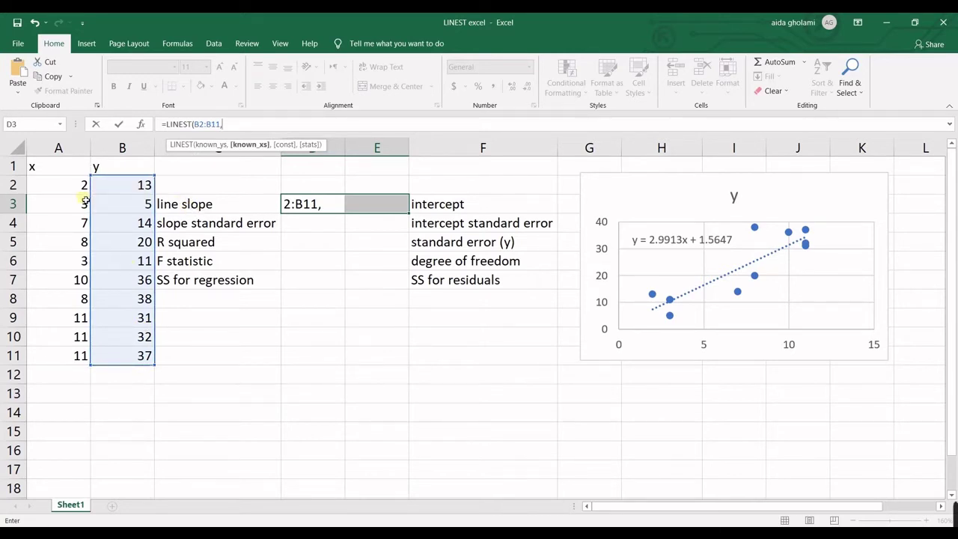
pyautogui.moveTo(81, 187); pyautogui.dragTo(80, 353)
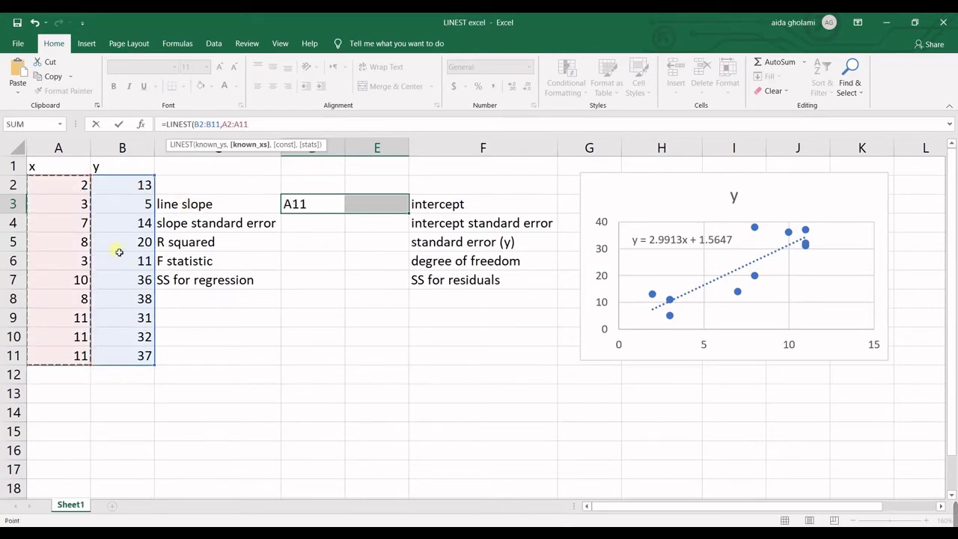
pyautogui.write(',')
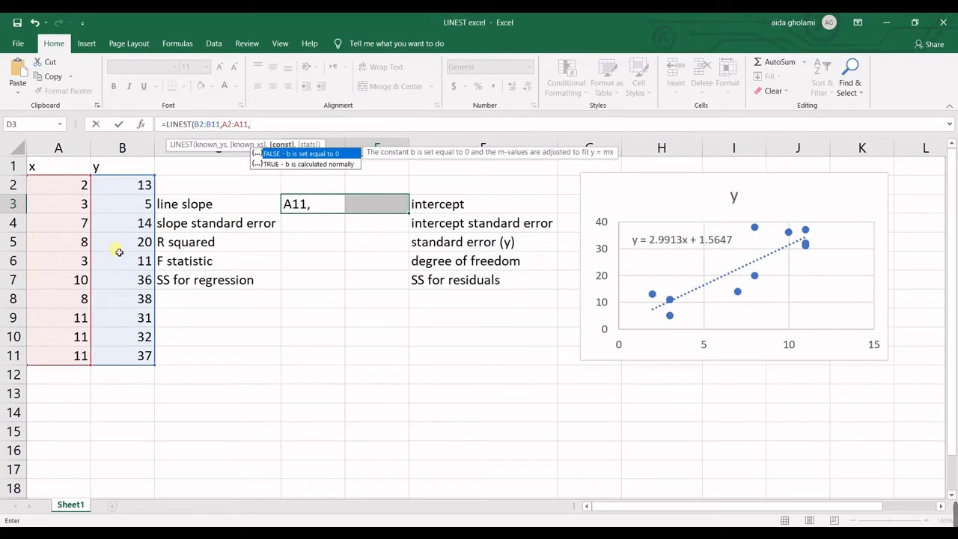
pyautogui.write(',')
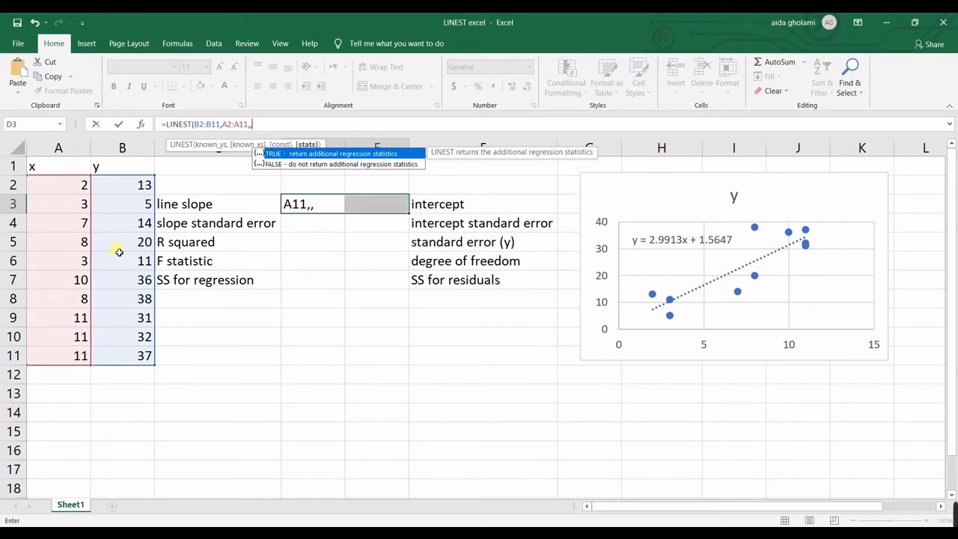
pyautogui.doubleClick(314, 164)
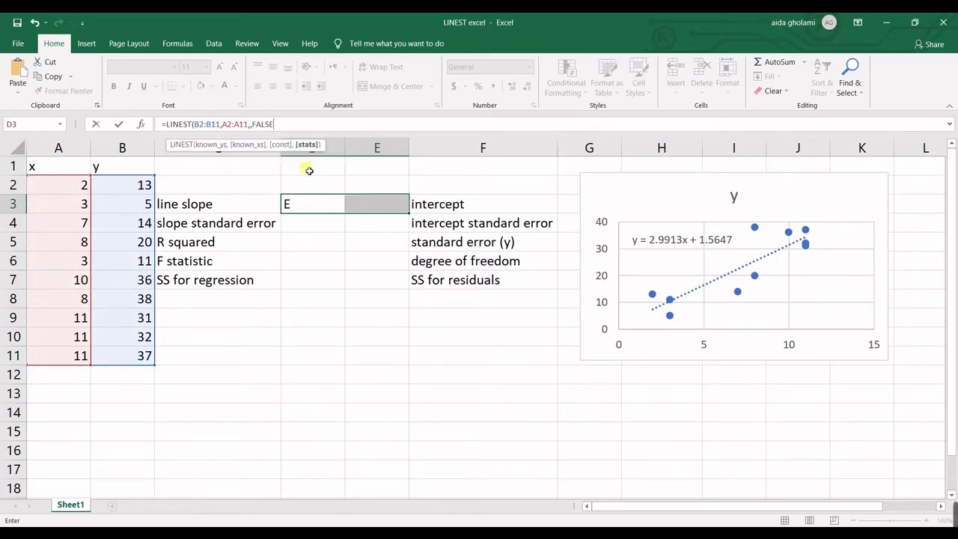
pyautogui.write(')')
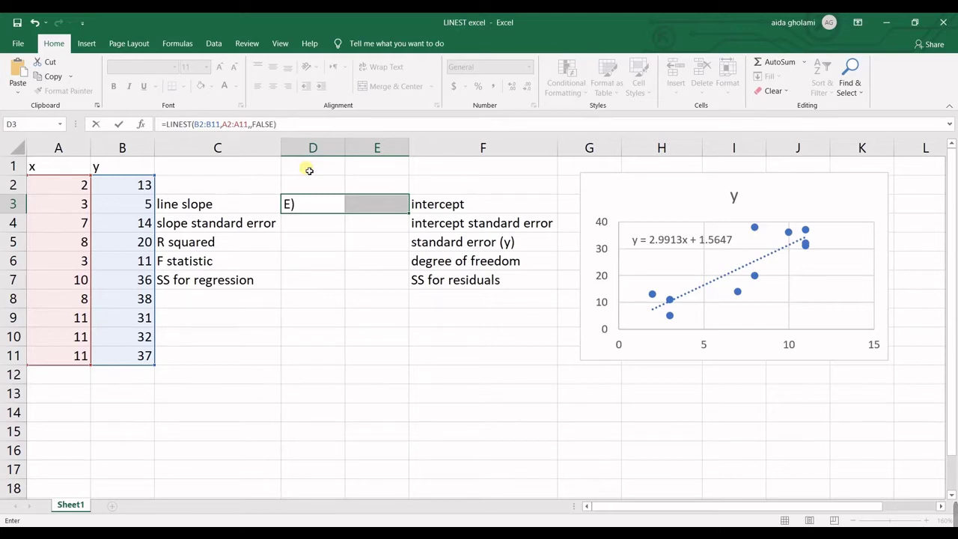
# Step: Commit the LINEST array with Ctrl+Shift+Enter and check slope 2.99126 and intercept 1.56469
pyautogui.hotkey('ctrl', 'shift', 'Return')
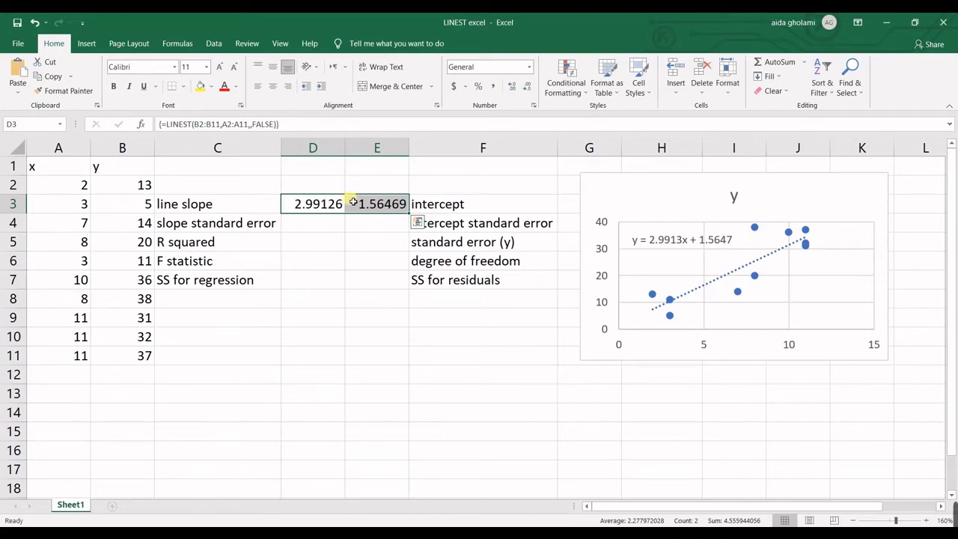
pyautogui.click(321, 222)
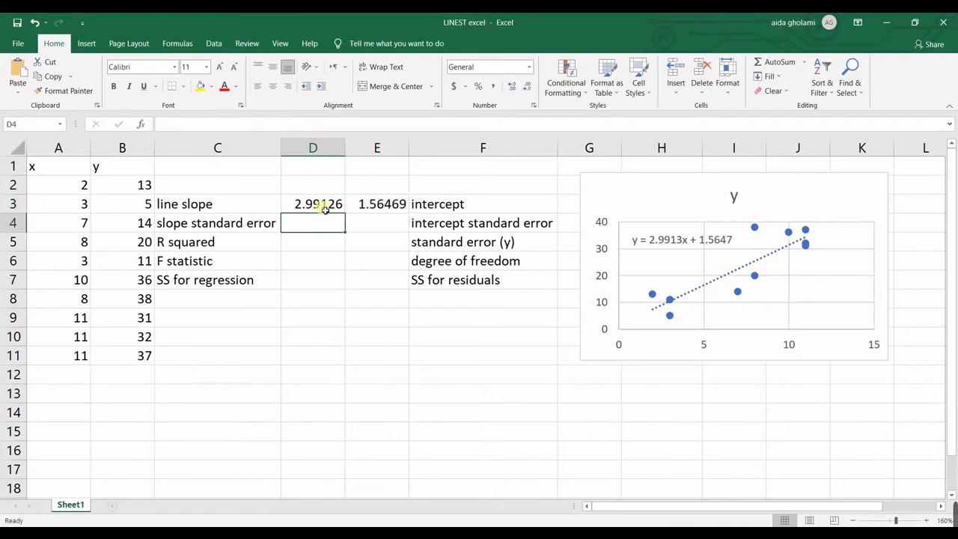
pyautogui.click(323, 210)
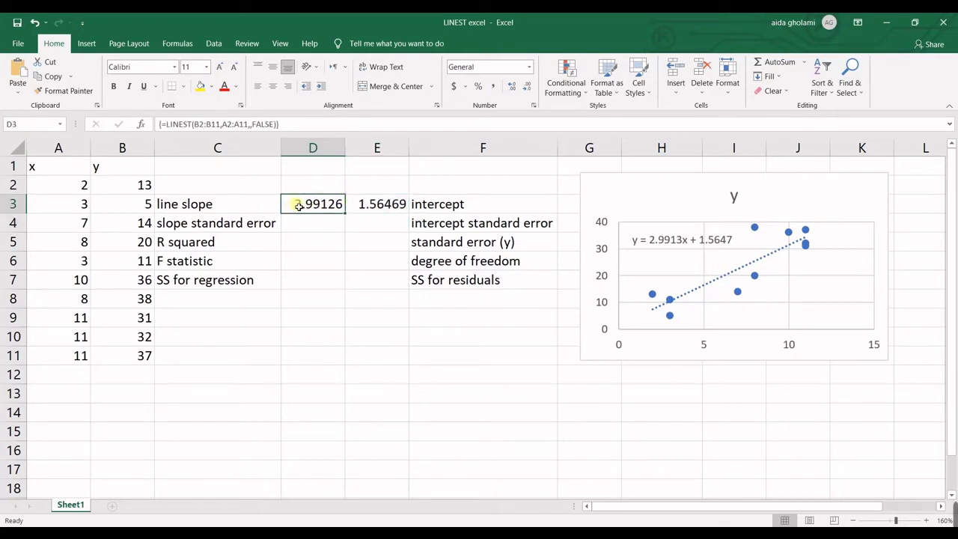
pyautogui.click(383, 205)
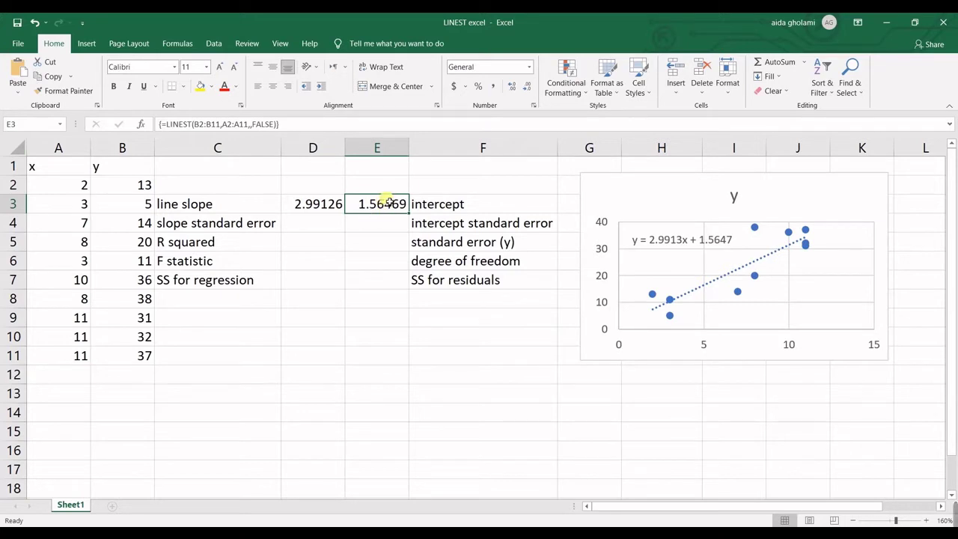
pyautogui.click(292, 209)
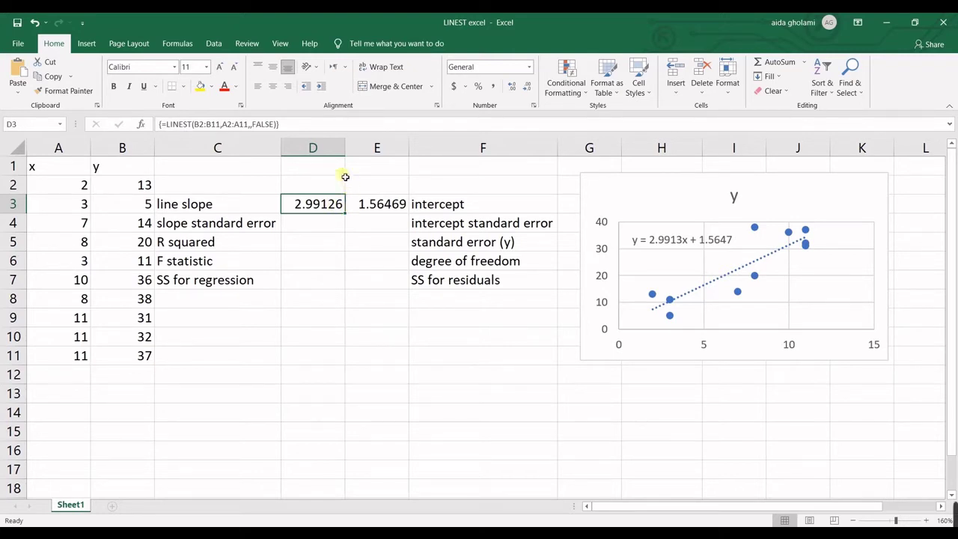
pyautogui.click(438, 171)
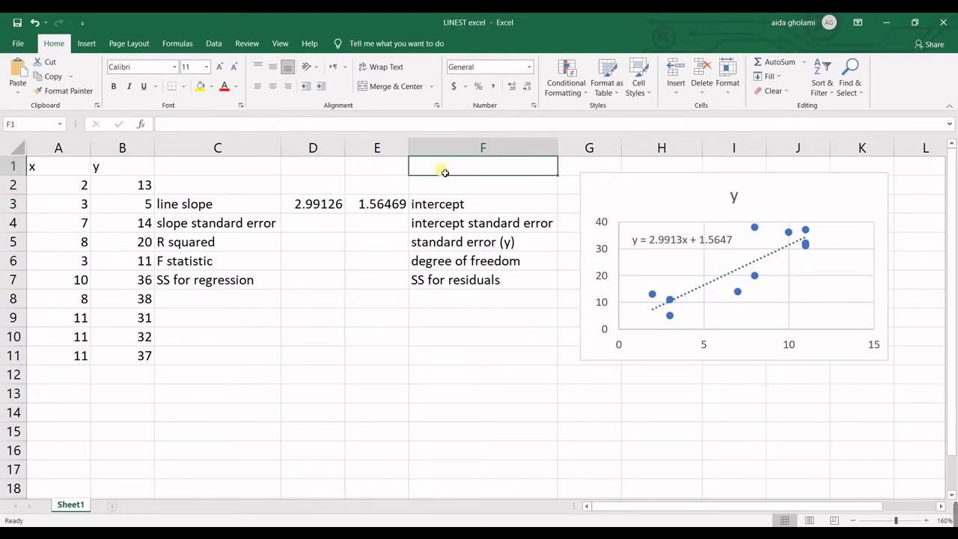
# Step: Type the equation text y=2.99X+1.56 into cell F1
pyautogui.write('y=')
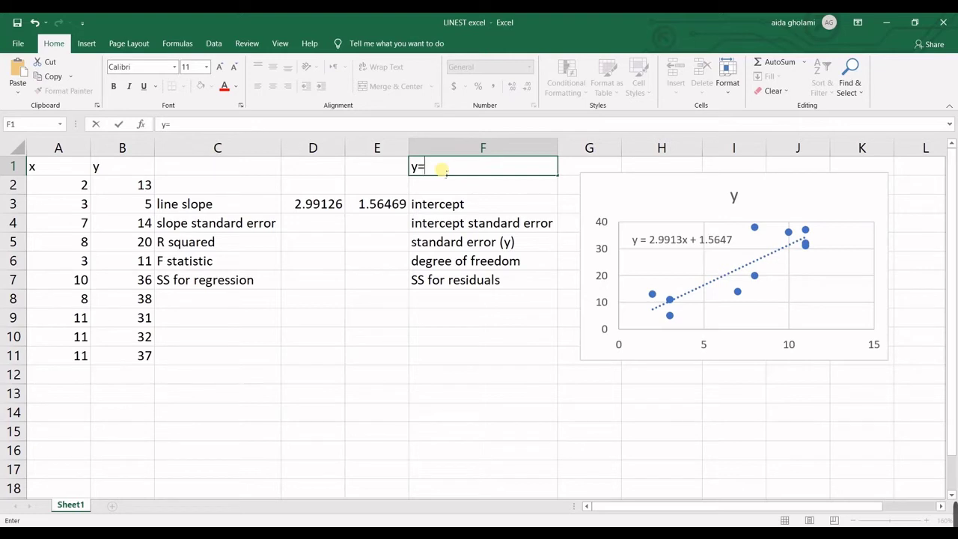
pyautogui.write('2.99X+')
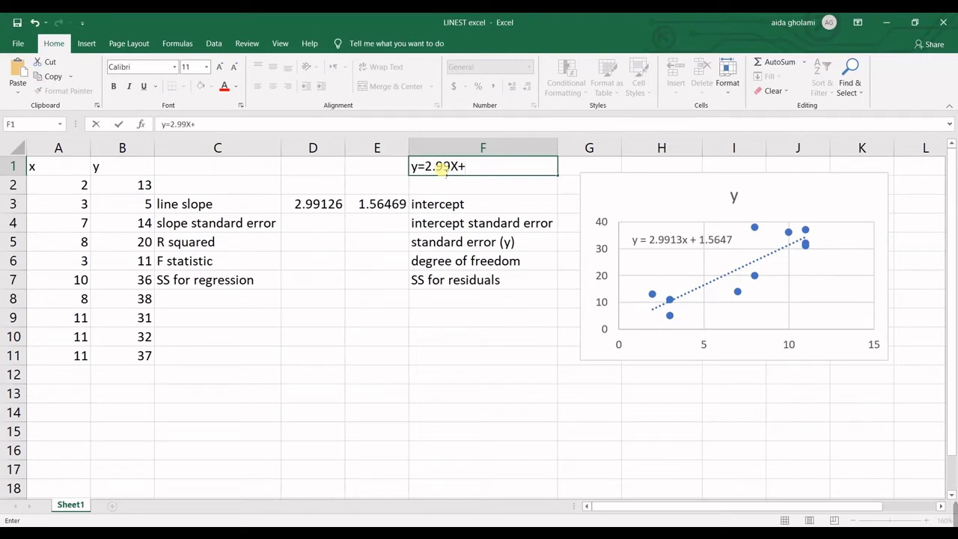
pyautogui.write('1.56')
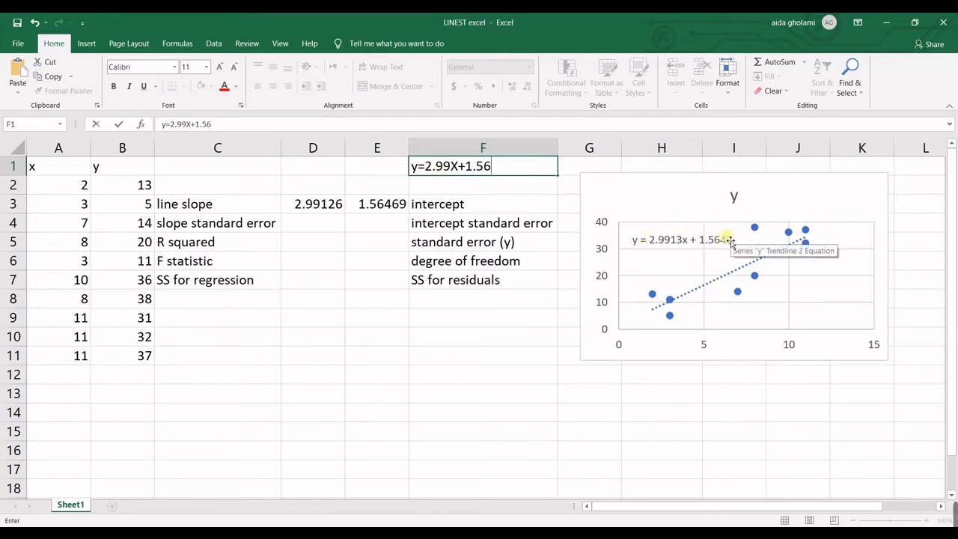
pyautogui.click(303, 203)
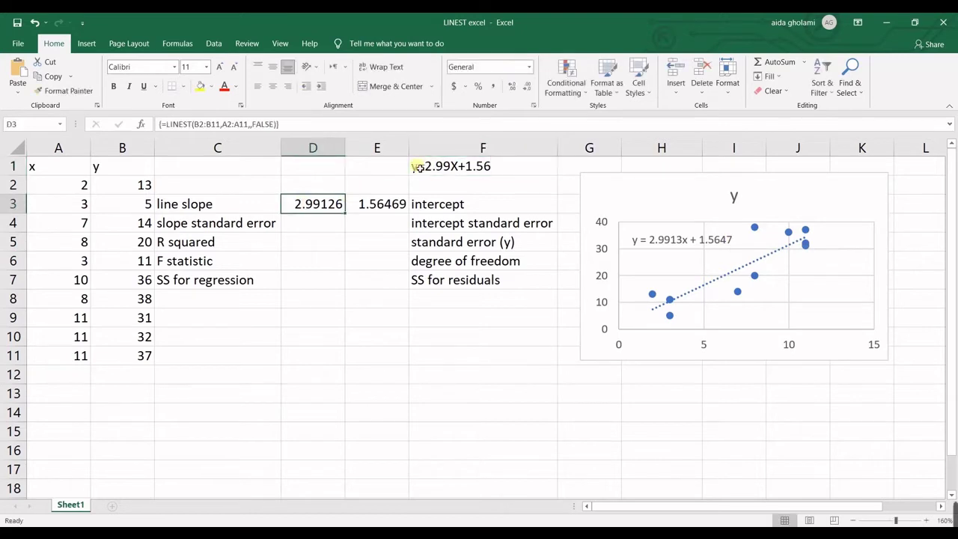
# Step: Change the LINEST formula to TRUE,TRUE and array-enter it across D3:E7
pyautogui.click(334, 224)
pyautogui.click(323, 208)
pyautogui.moveTo(327, 208); pyautogui.dragTo(389, 280)
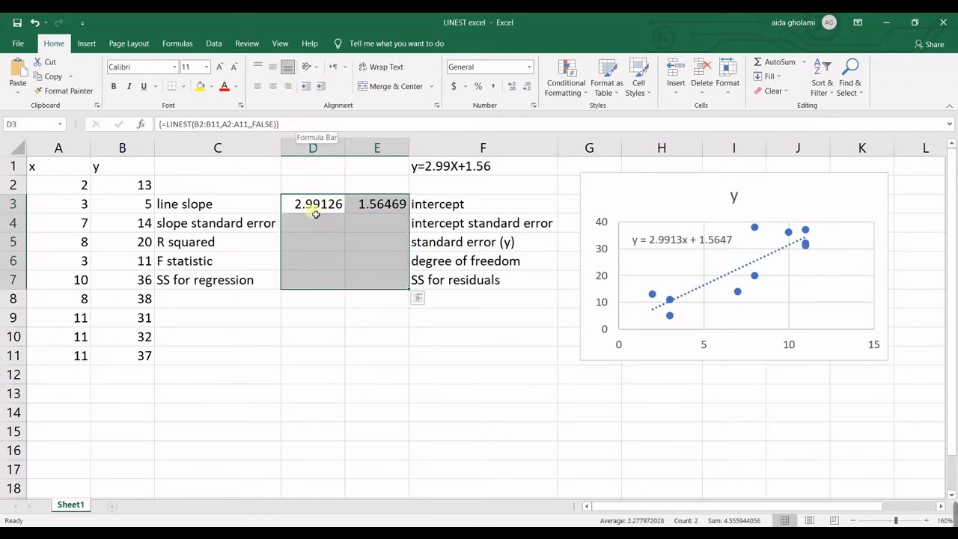
pyautogui.click(277, 124)
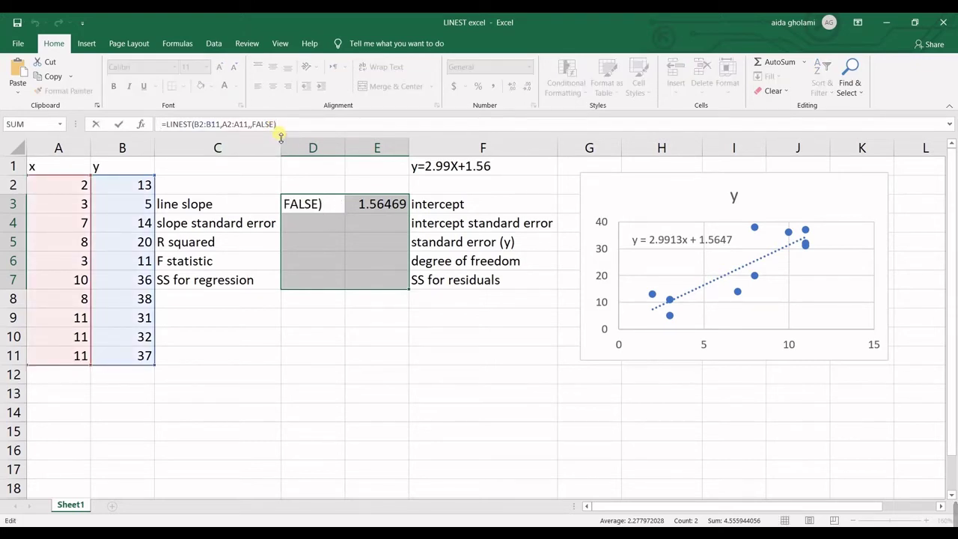
pyautogui.press('BackSpace')
pyautogui.press('BackSpace')
pyautogui.press('BackSpace')
pyautogui.press('BackSpace')
pyautogui.press('BackSpace')
pyautogui.press('BackSpace')
pyautogui.press('BackSpace')
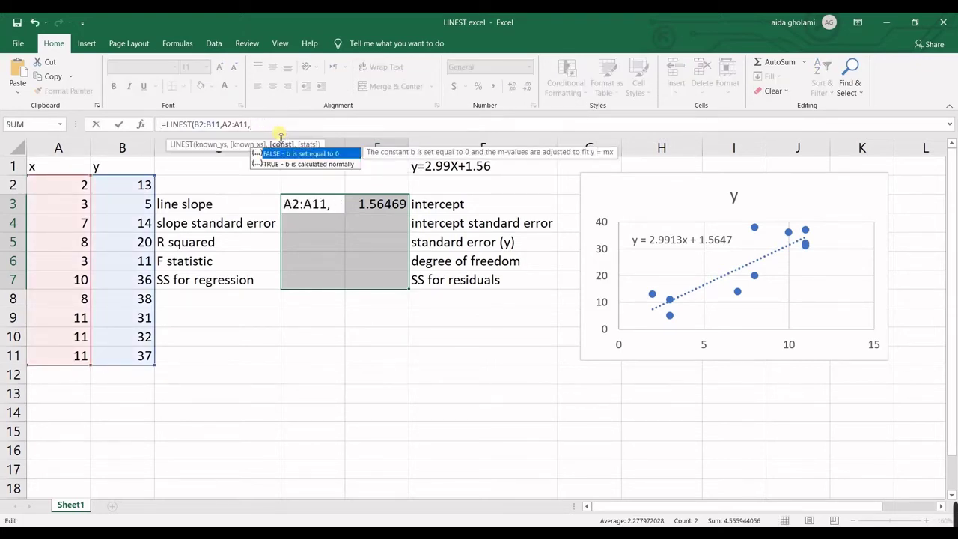
pyautogui.doubleClick(305, 164)
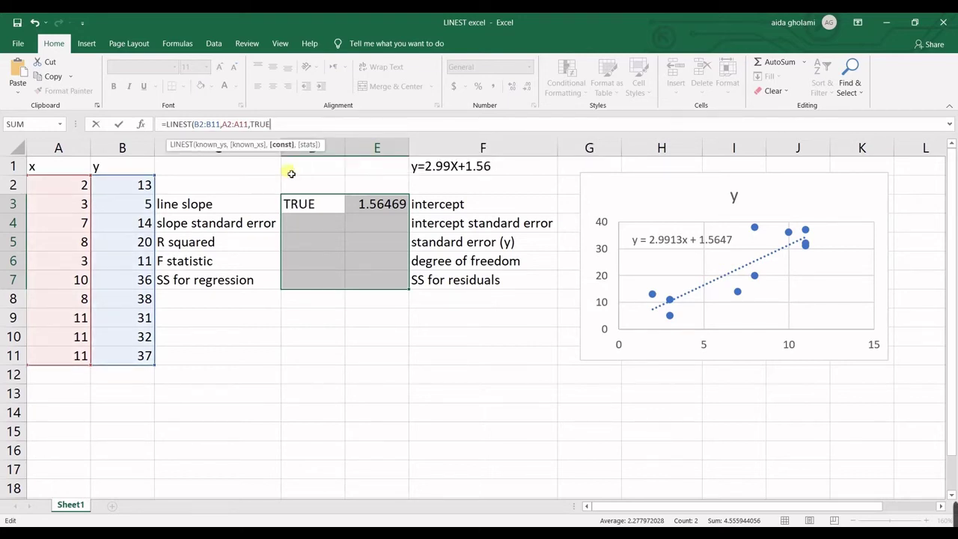
pyautogui.write(',')
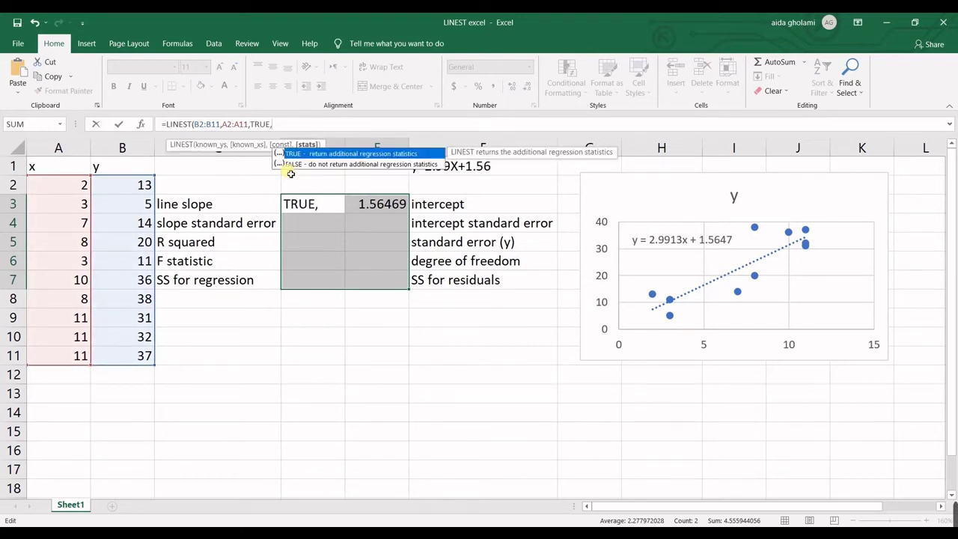
pyautogui.doubleClick(335, 153)
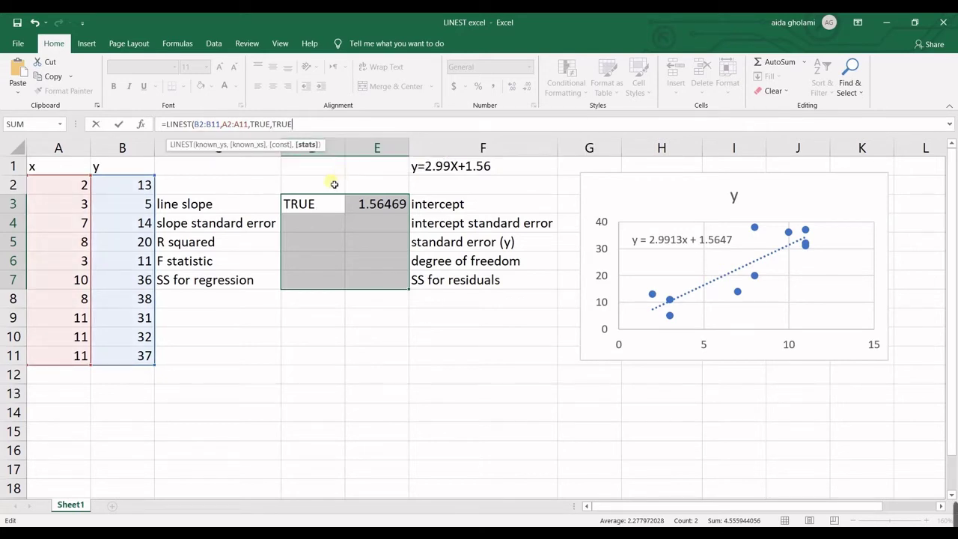
pyautogui.write(')')
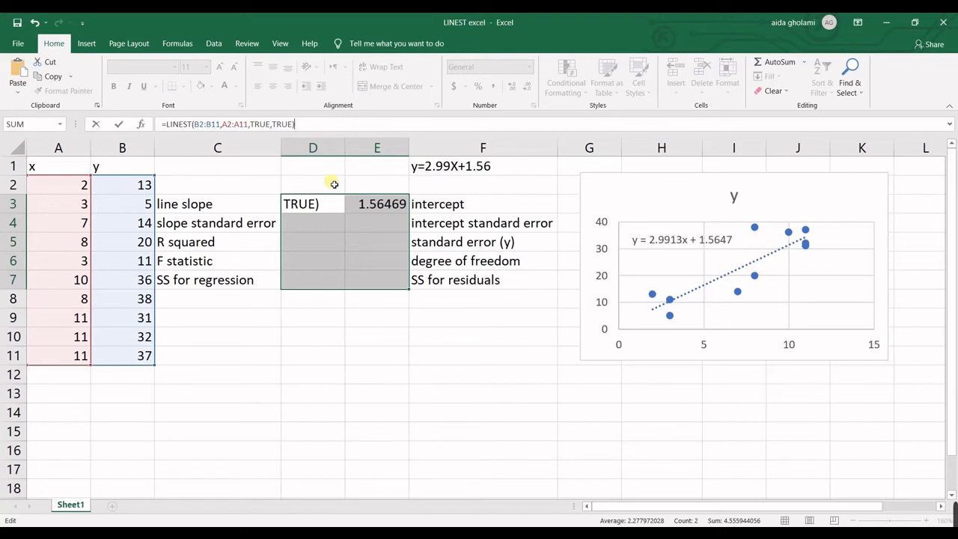
pyautogui.hotkey('ctrl', 'shift', 'Return')
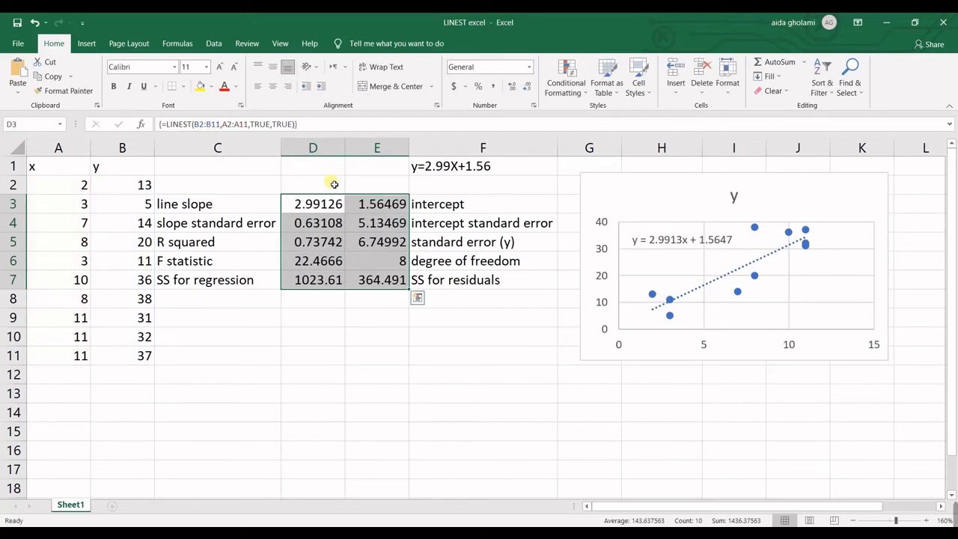
pyautogui.click(386, 316)
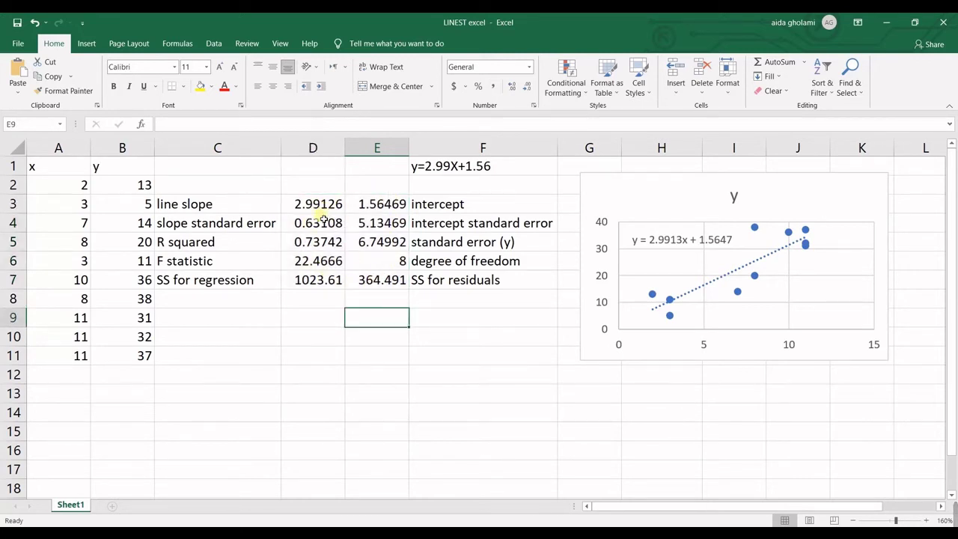
pyautogui.moveTo(240, 207); pyautogui.dragTo(240, 285)
pyautogui.moveTo(434, 208); pyautogui.dragTo(433, 280)
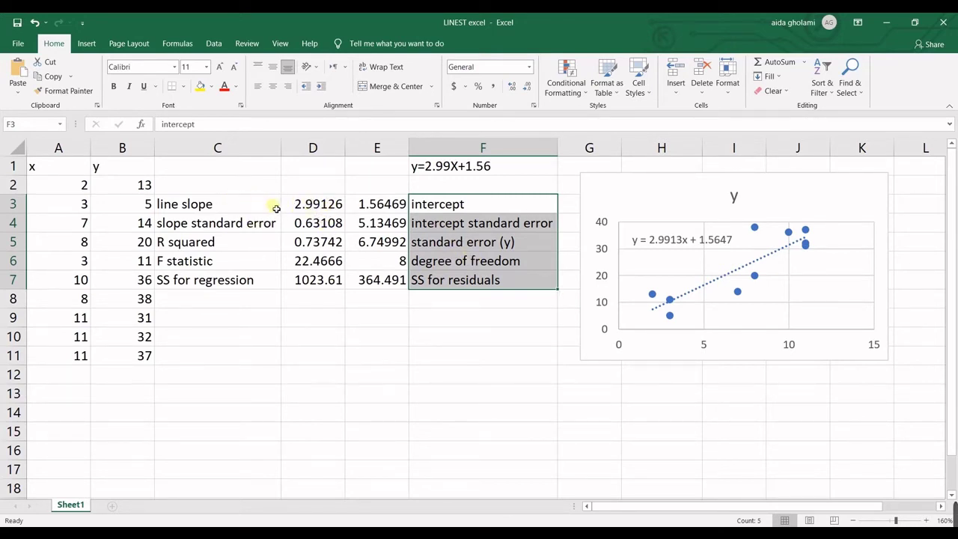
pyautogui.click(246, 204)
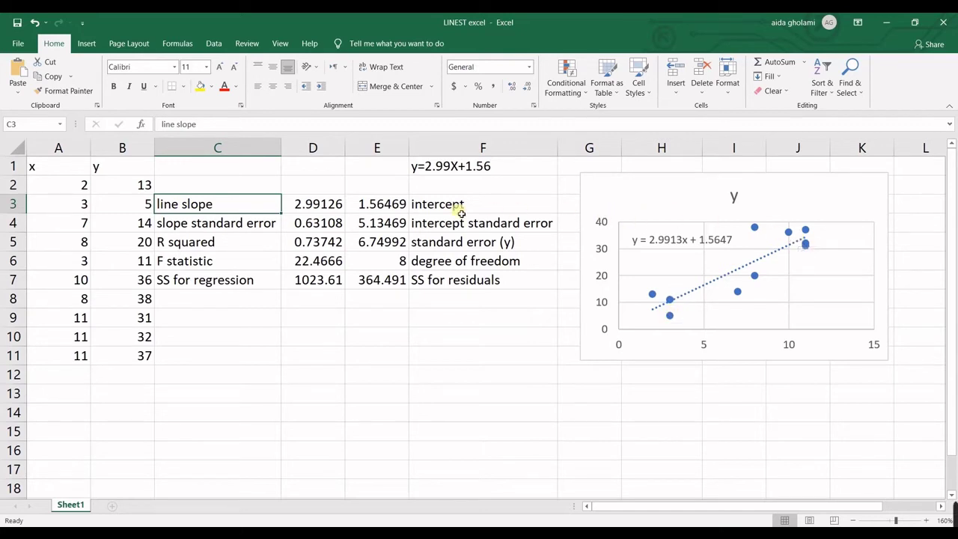
pyautogui.click(394, 212)
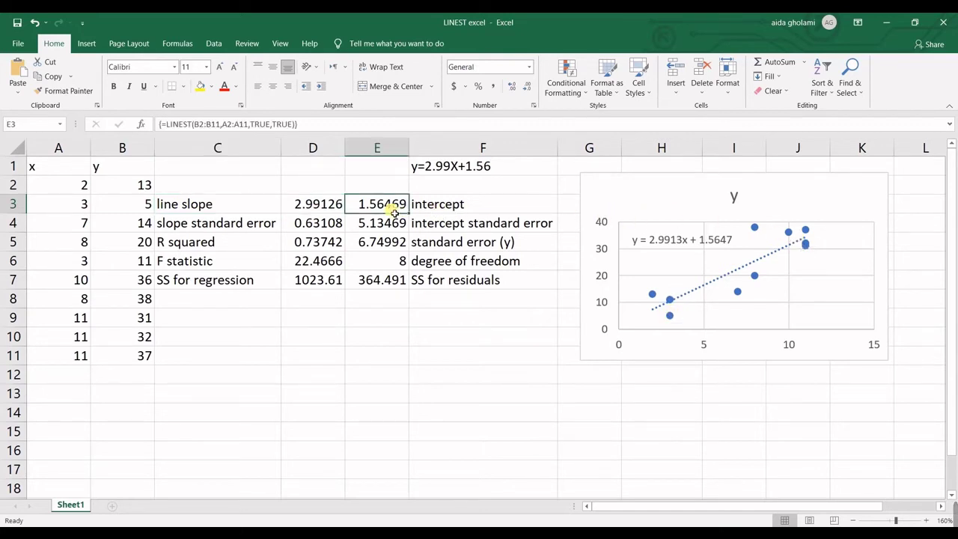